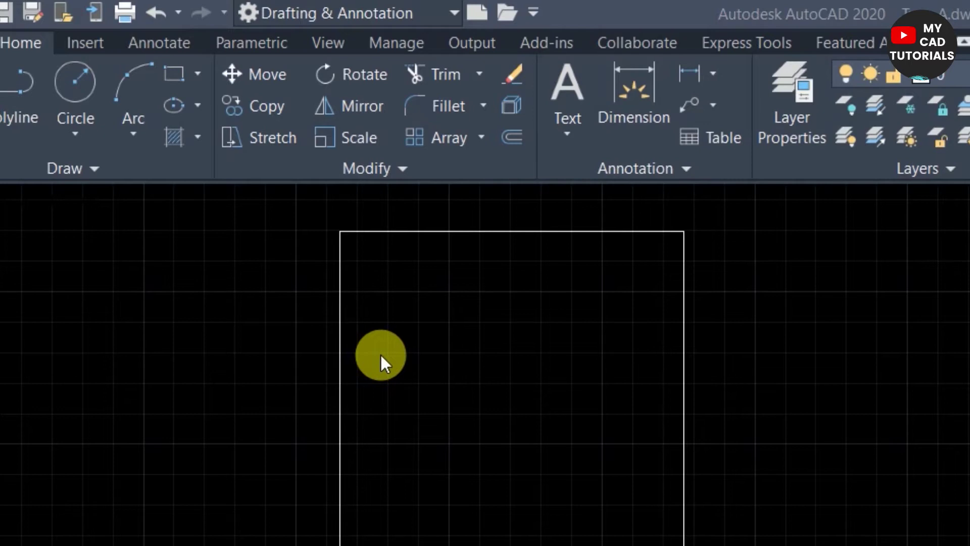
- Start the Move command from the Home tab's Modify panel
{"action": "scroll", "coordinate": [412, 490], "scroll_direction": "down", "scroll_amount": 2}
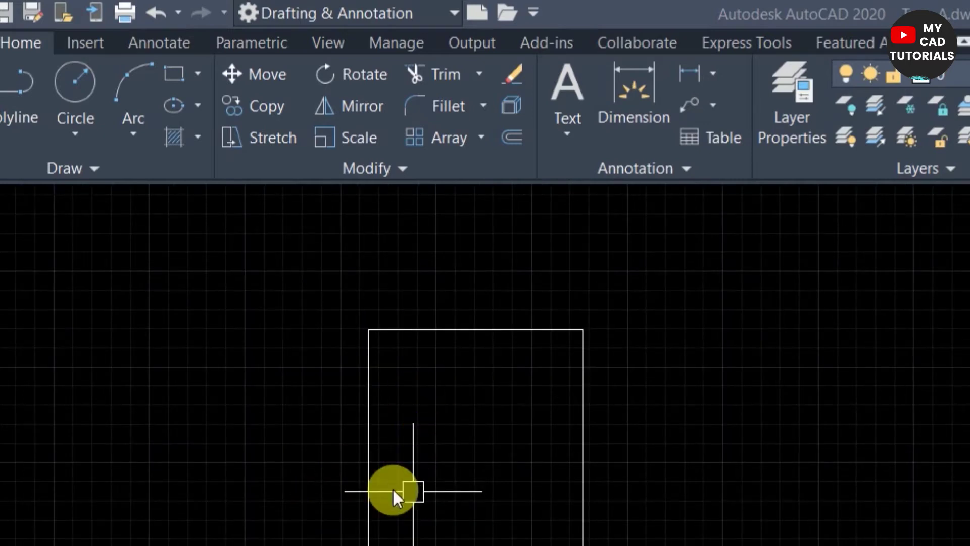
{"action": "scroll", "coordinate": [393, 490], "scroll_direction": "up", "scroll_amount": 2}
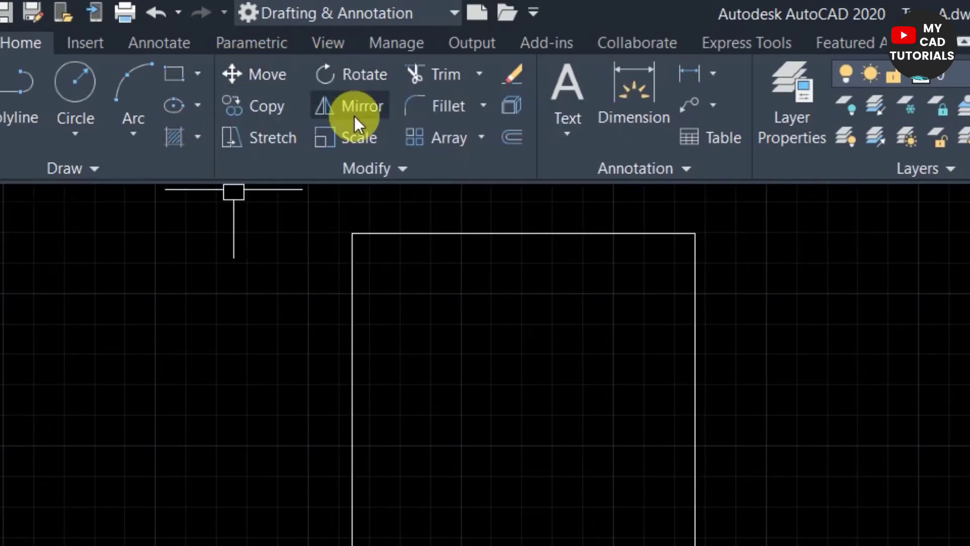
{"action": "left_click", "coordinate": [266, 77]}
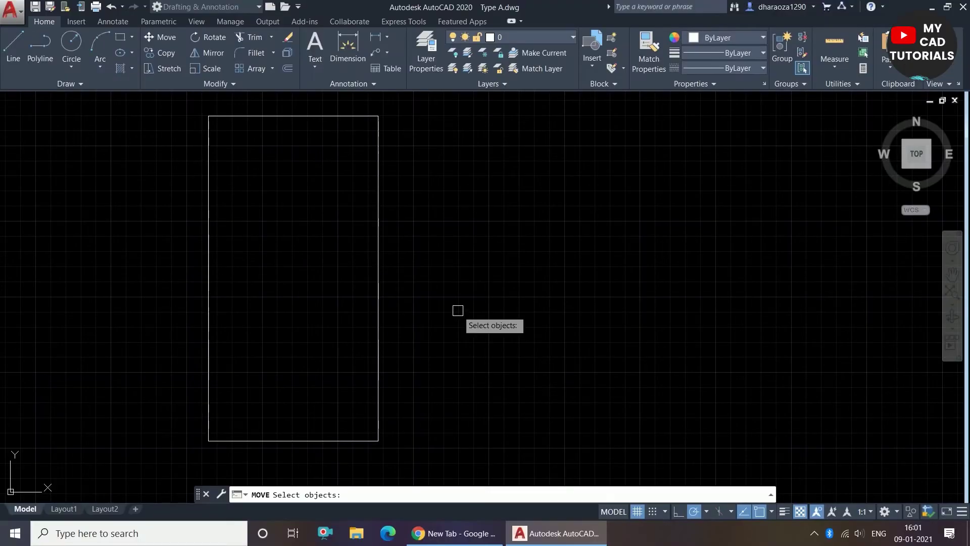
- Restart MOVE with the M alias and pick the rectangle as the object to move
{"action": "key", "text": "Escape"}
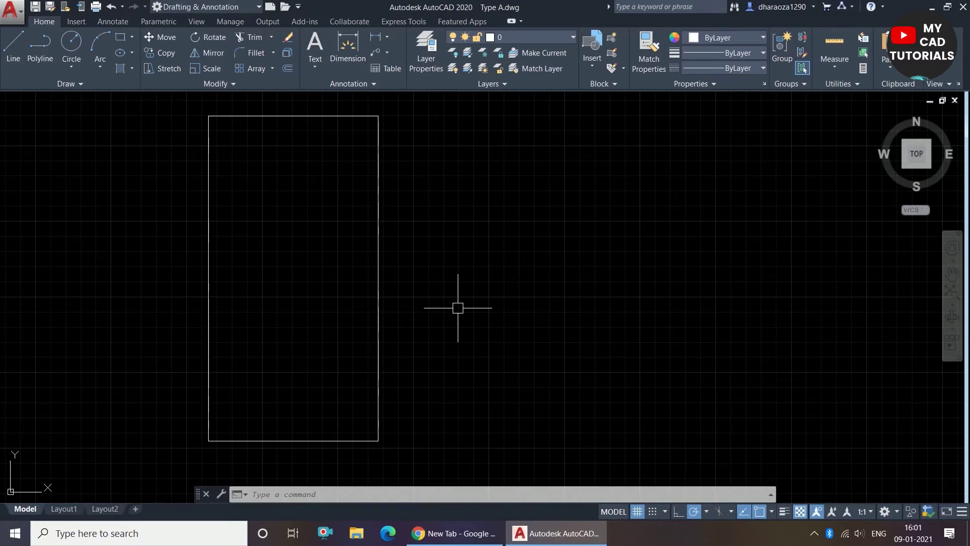
{"action": "type", "text": "m"}
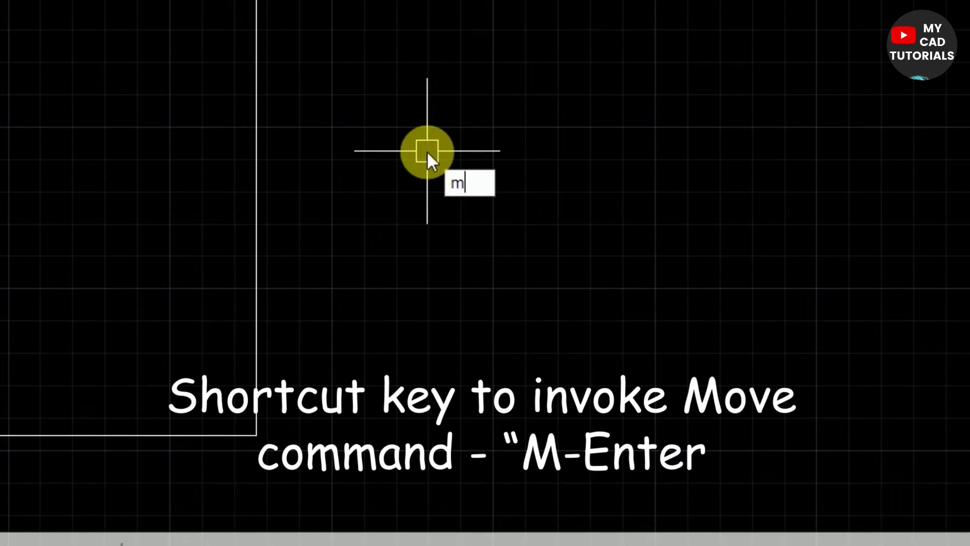
{"action": "key", "text": "Return"}
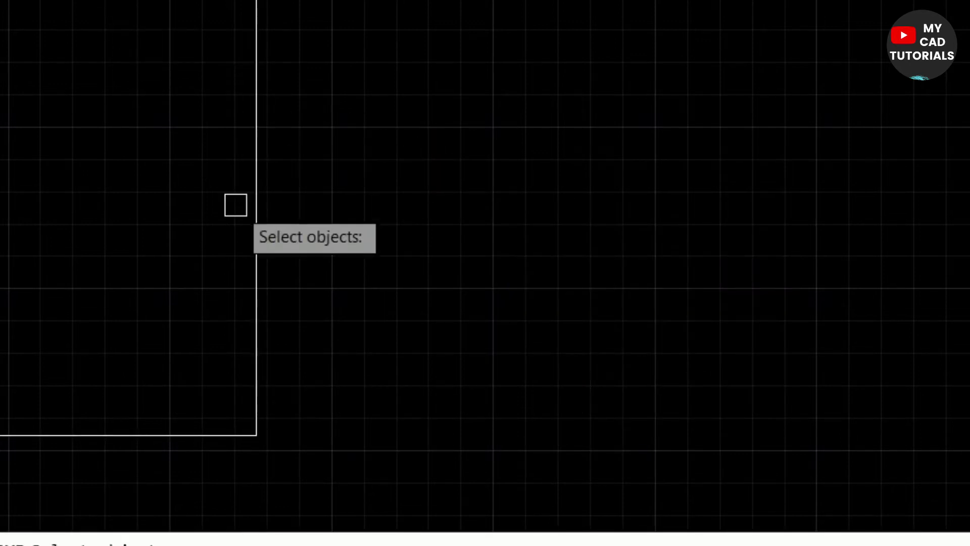
{"action": "scroll", "coordinate": [234, 194], "scroll_direction": "down", "scroll_amount": 2}
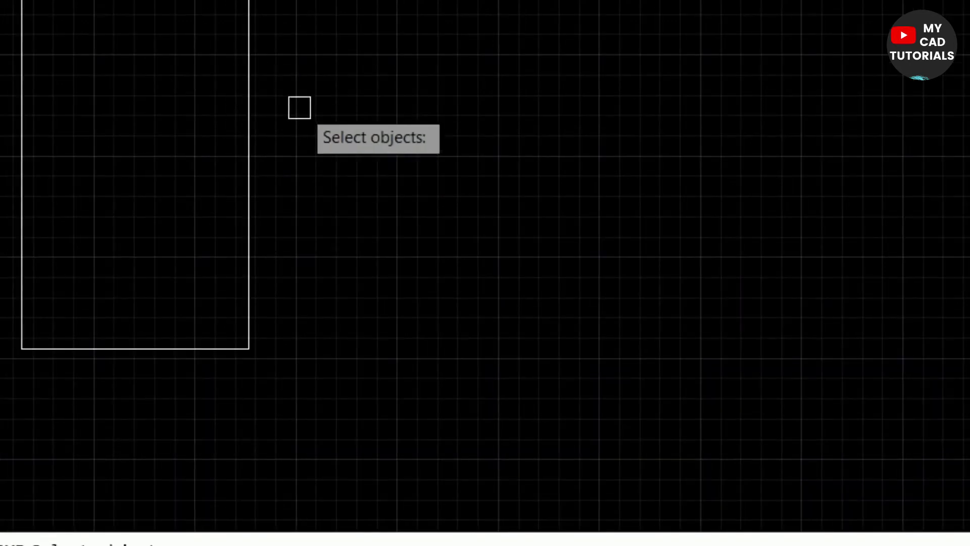
{"action": "left_click", "coordinate": [249, 199]}
{"action": "scroll", "coordinate": [221, 222], "scroll_direction": "up", "scroll_amount": 2}
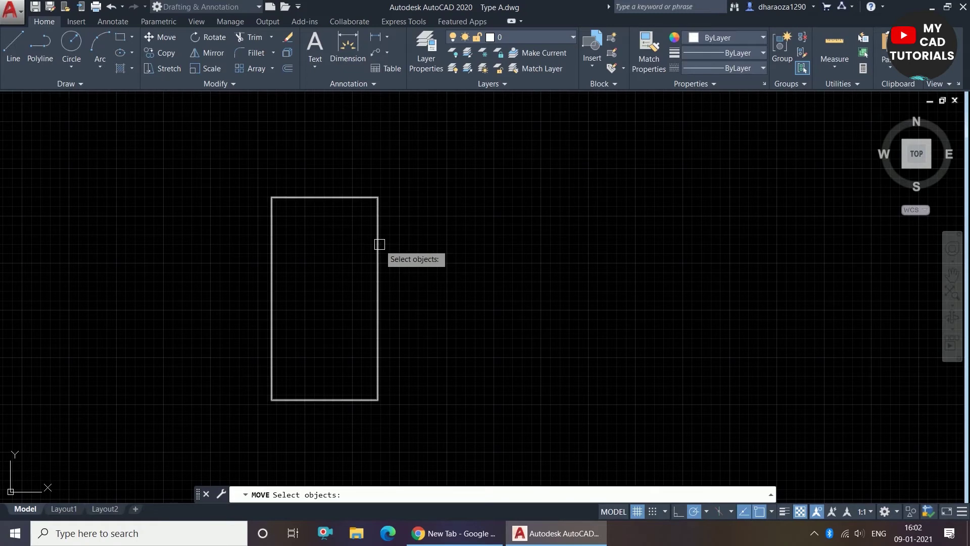
{"action": "left_click", "coordinate": [379, 245]}
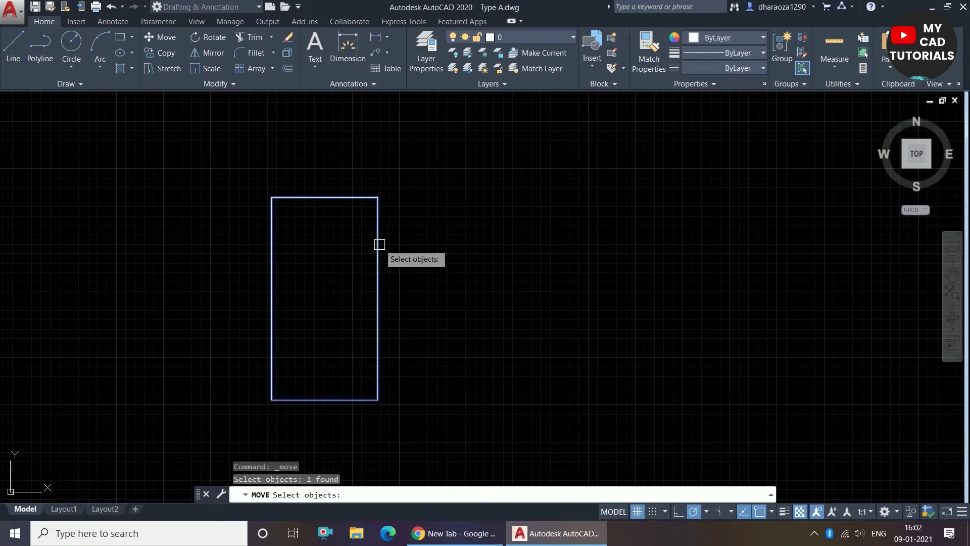
- Shift the rectangle 30 units right, using its top-right corner as base point
{"action": "key", "text": "Return"}
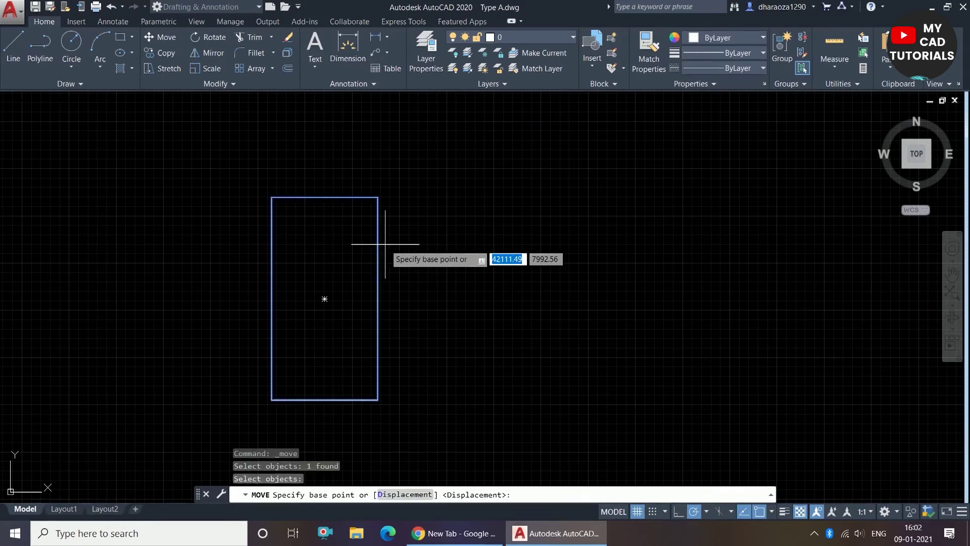
{"action": "left_click", "coordinate": [378, 197]}
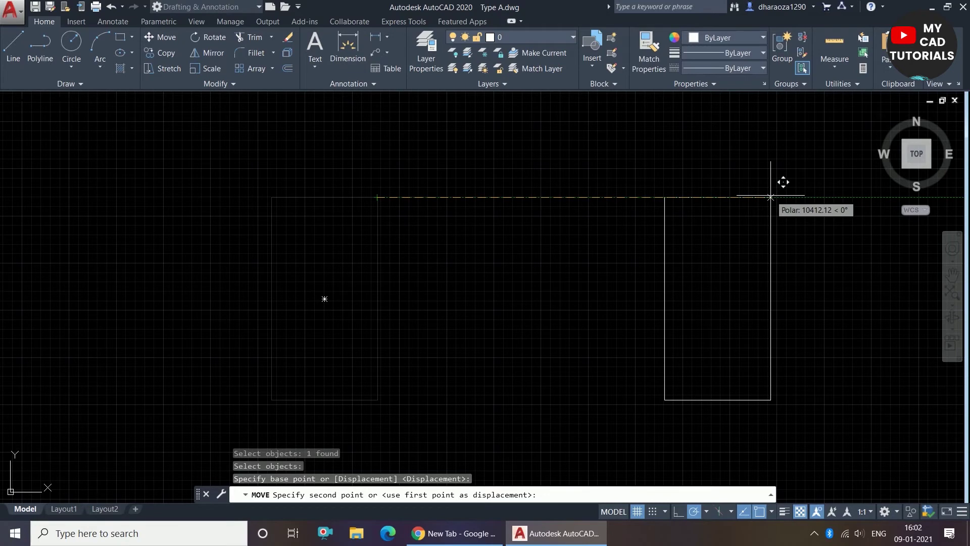
{"action": "type", "text": "30"}
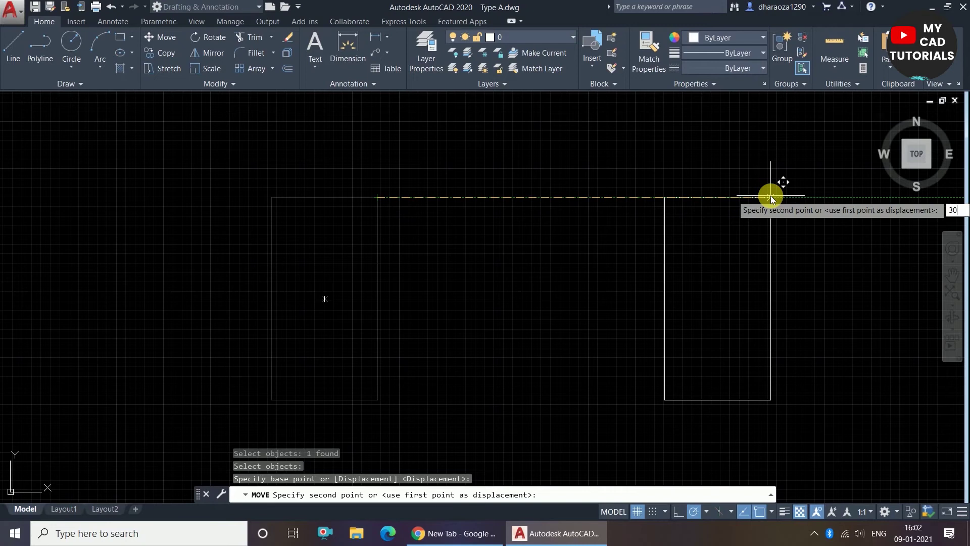
{"action": "key", "text": "Return"}
{"action": "middle_click_drag", "start_coordinate": [341, 215], "coordinate": [441, 201]}
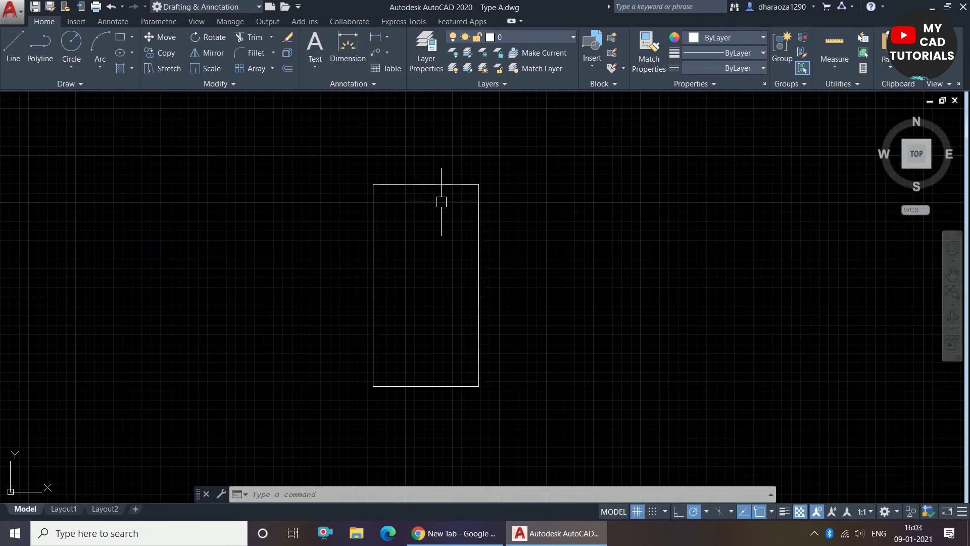
{"action": "scroll", "coordinate": [441, 202], "scroll_direction": "up", "scroll_amount": 2}
{"action": "scroll", "coordinate": [445, 199], "scroll_direction": "down", "scroll_amount": 2}
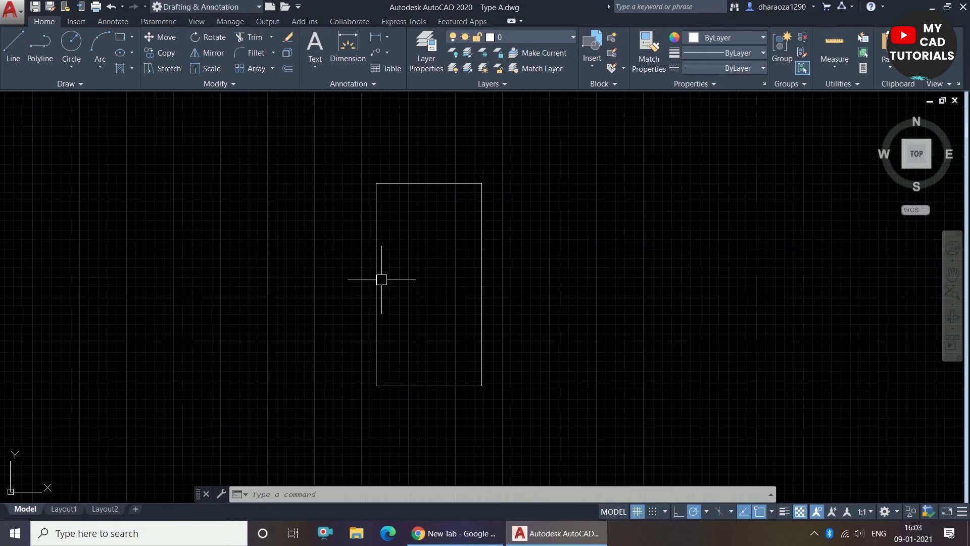
{"action": "scroll", "coordinate": [382, 278], "scroll_direction": "up", "scroll_amount": 2}
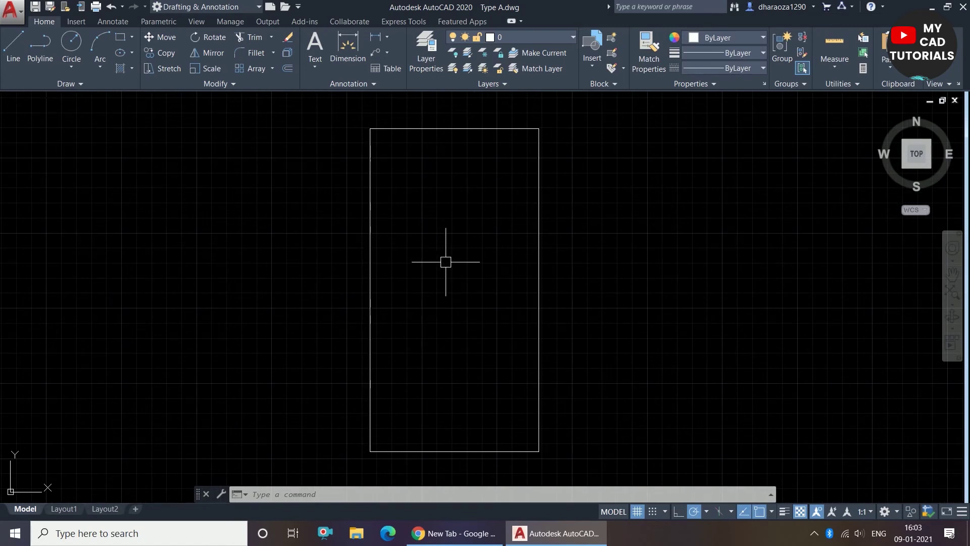
{"action": "scroll", "coordinate": [545, 302], "scroll_direction": "down", "scroll_amount": 2}
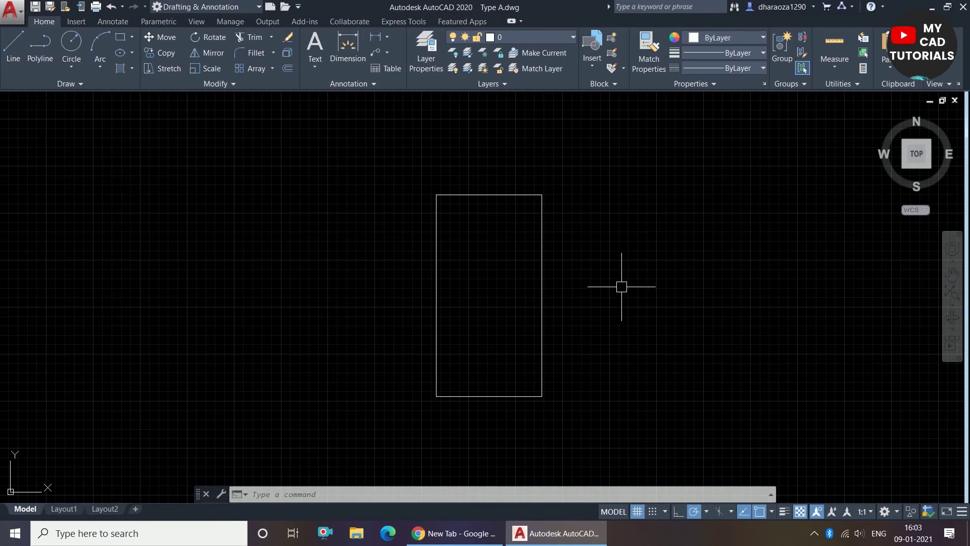
{"action": "scroll", "coordinate": [621, 287], "scroll_direction": "down", "scroll_amount": 5}
{"action": "scroll", "coordinate": [623, 288], "scroll_direction": "up", "scroll_amount": 2}
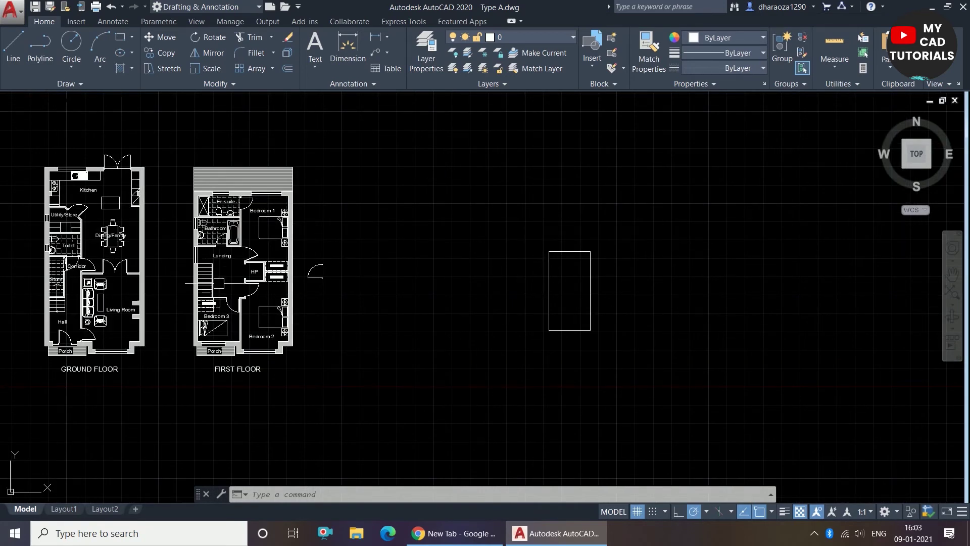
{"action": "scroll", "coordinate": [214, 283], "scroll_direction": "up", "scroll_amount": 2}
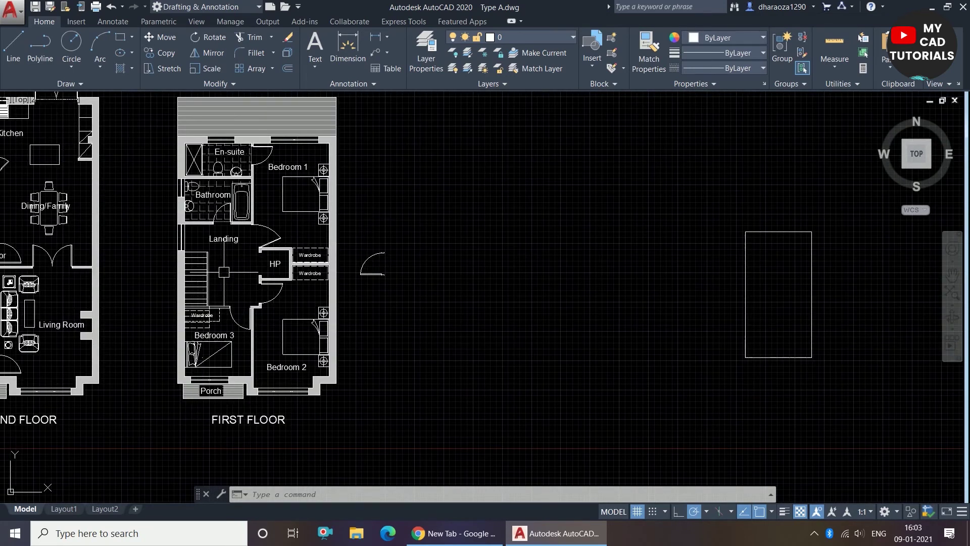
{"action": "scroll", "coordinate": [295, 252], "scroll_direction": "up", "scroll_amount": 2}
{"action": "scroll", "coordinate": [327, 258], "scroll_direction": "up", "scroll_amount": 2}
{"action": "scroll", "coordinate": [354, 263], "scroll_direction": "up", "scroll_amount": 2}
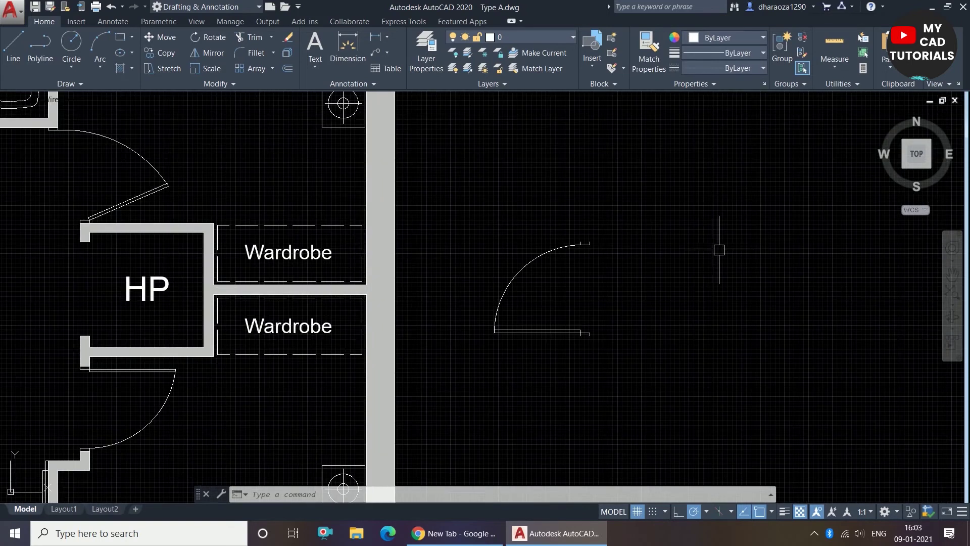
{"action": "scroll", "coordinate": [678, 212], "scroll_direction": "up", "scroll_amount": 2}
{"action": "scroll", "coordinate": [626, 258], "scroll_direction": "down", "scroll_amount": 5}
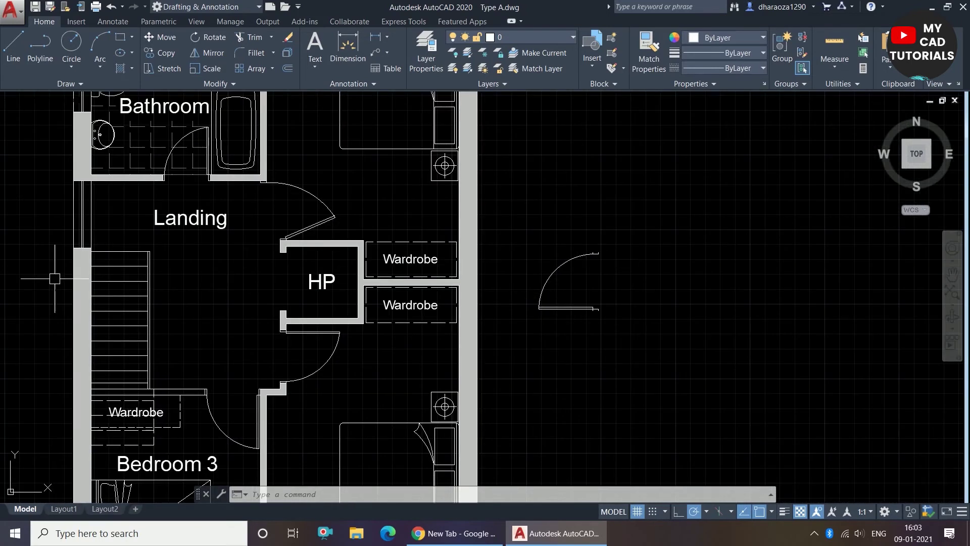
{"action": "scroll", "coordinate": [278, 268], "scroll_direction": "up", "scroll_amount": 3}
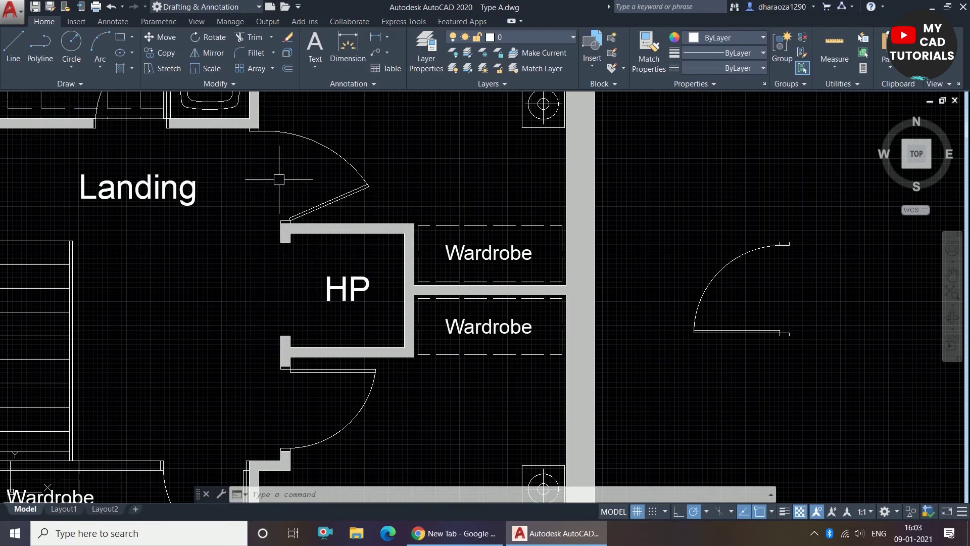
{"action": "scroll", "coordinate": [345, 270], "scroll_direction": "down", "scroll_amount": 2}
{"action": "scroll", "coordinate": [483, 267], "scroll_direction": "up", "scroll_amount": 2}
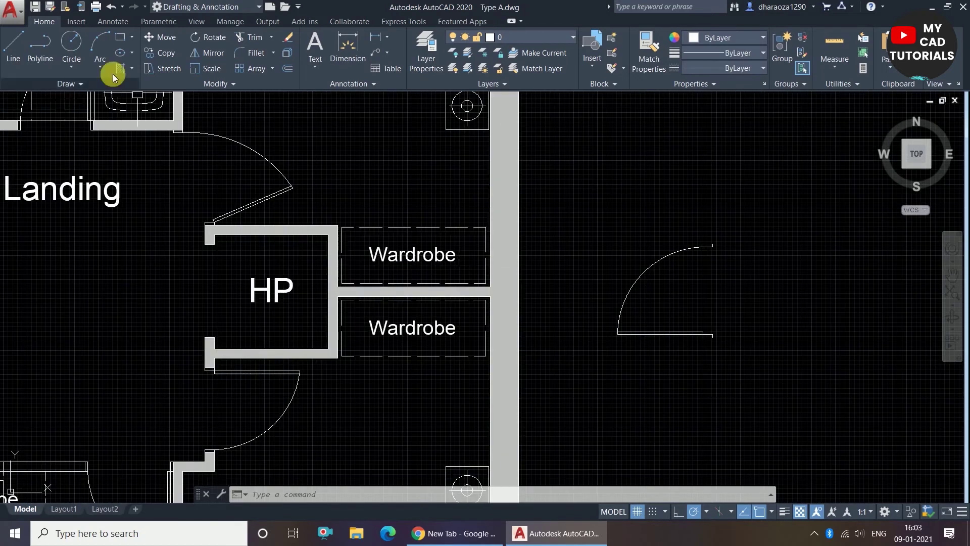
- Start Move and crossing-select the door block's 10 objects
{"action": "left_click", "coordinate": [158, 38]}
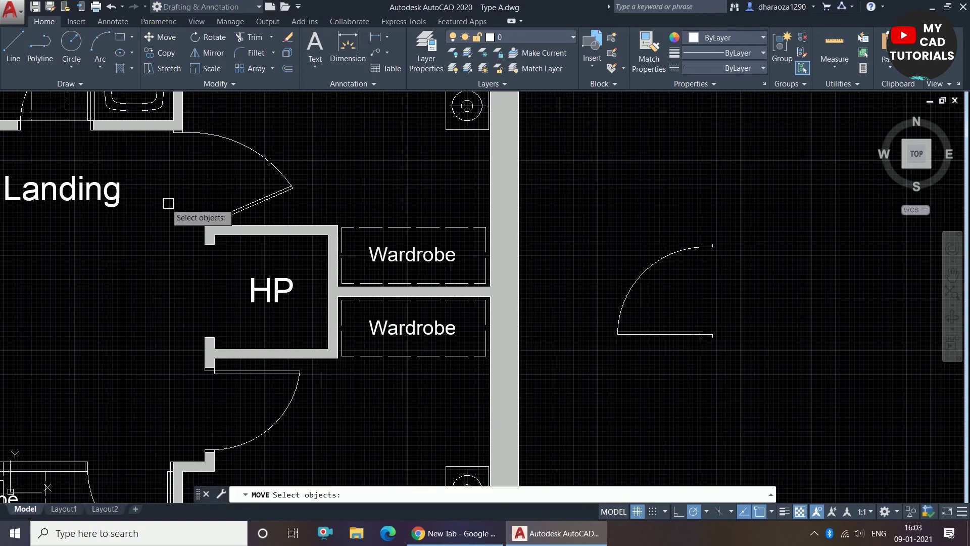
{"action": "scroll", "coordinate": [833, 316], "scroll_direction": "up", "scroll_amount": 2}
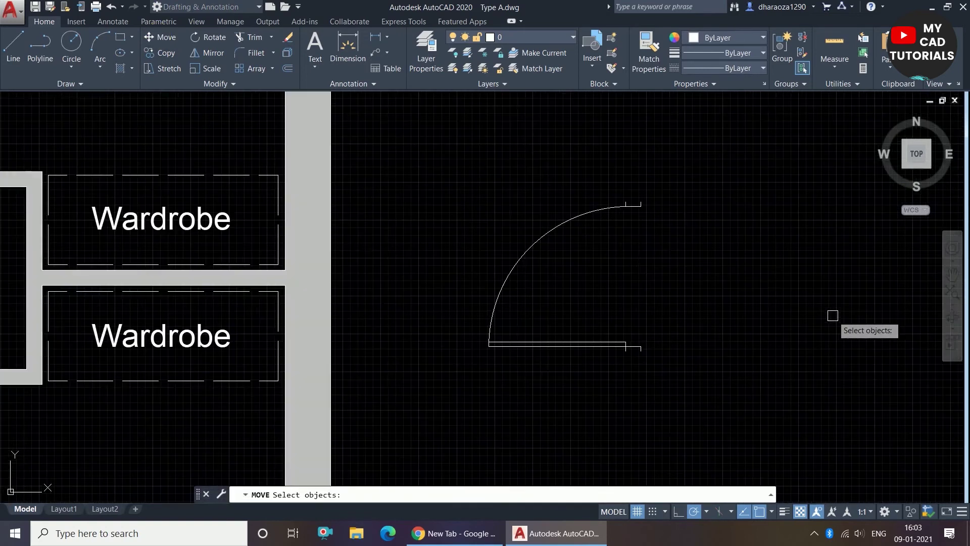
{"action": "left_click", "coordinate": [687, 157]}
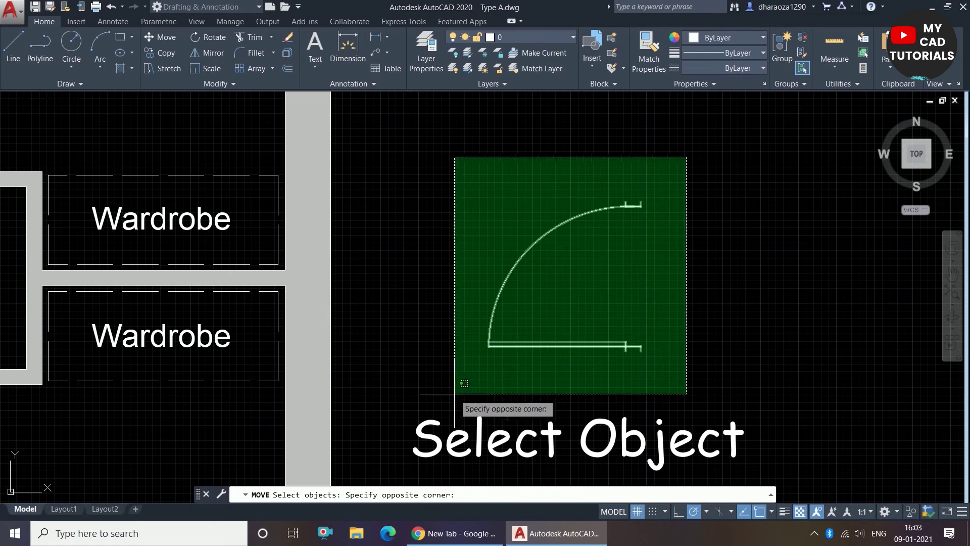
{"action": "left_click", "coordinate": [452, 411]}
{"action": "key", "text": "Return"}
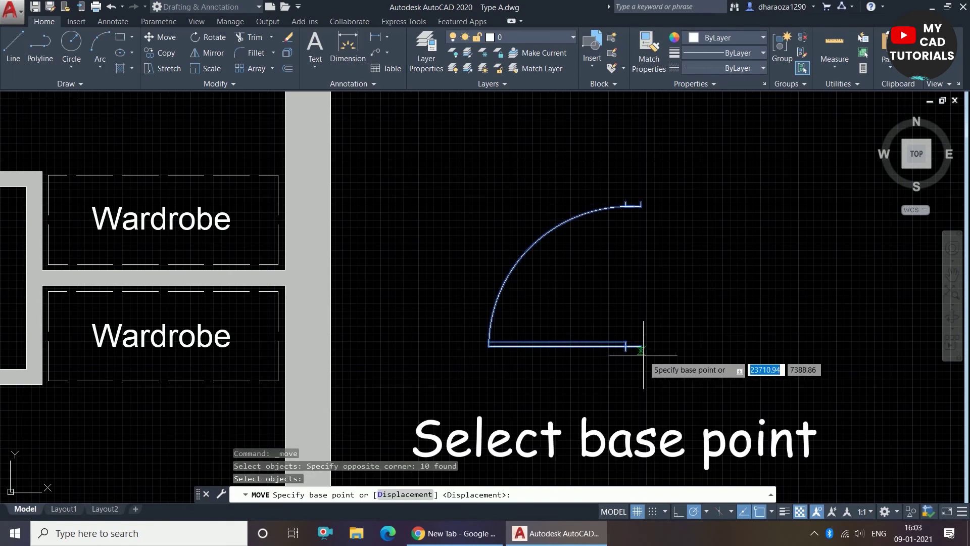
- Move the door from its right endpoint onto the HP door-jamb corner
{"action": "scroll", "coordinate": [643, 353], "scroll_direction": "up", "scroll_amount": 4}
{"action": "scroll", "coordinate": [643, 354], "scroll_direction": "up", "scroll_amount": 2}
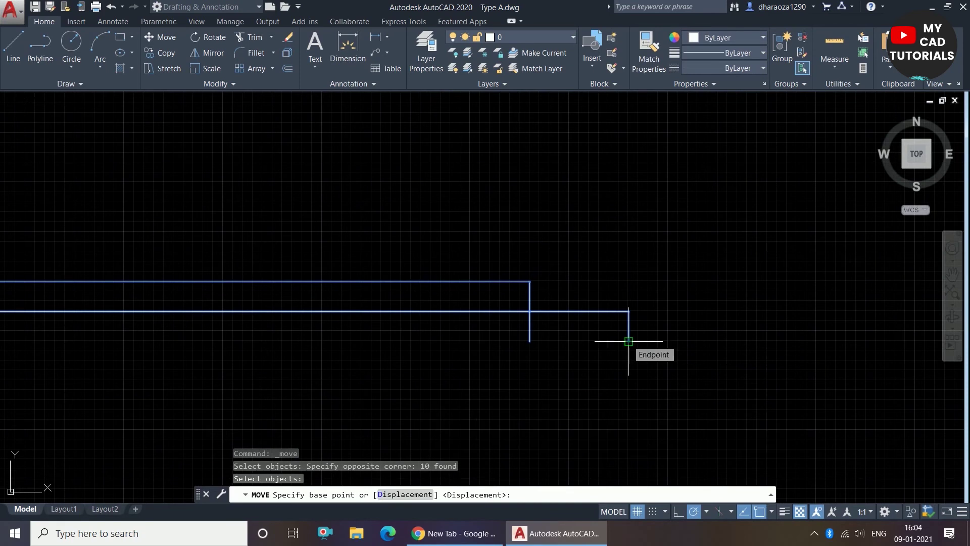
{"action": "left_click", "coordinate": [629, 341]}
{"action": "scroll", "coordinate": [702, 327], "scroll_direction": "down", "scroll_amount": 5}
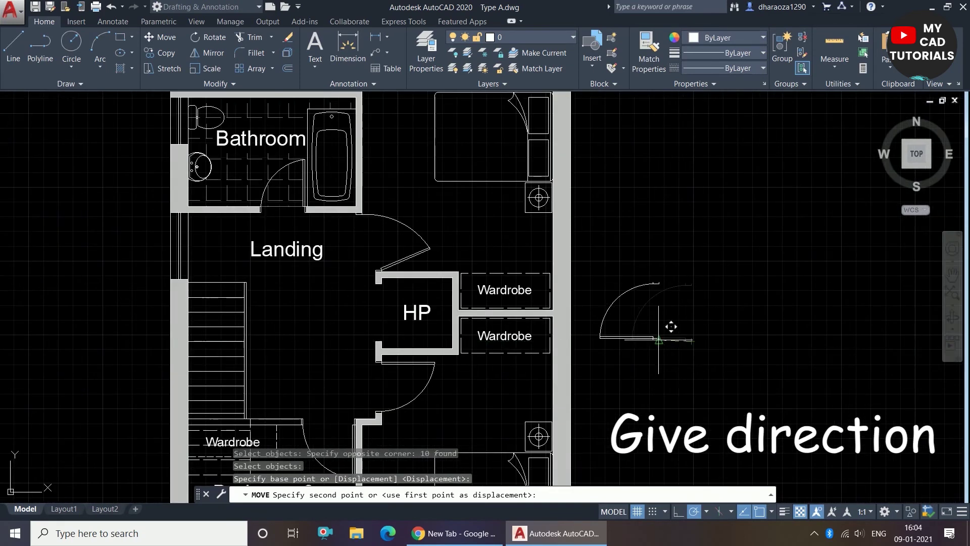
{"action": "scroll", "coordinate": [391, 328], "scroll_direction": "up", "scroll_amount": 4}
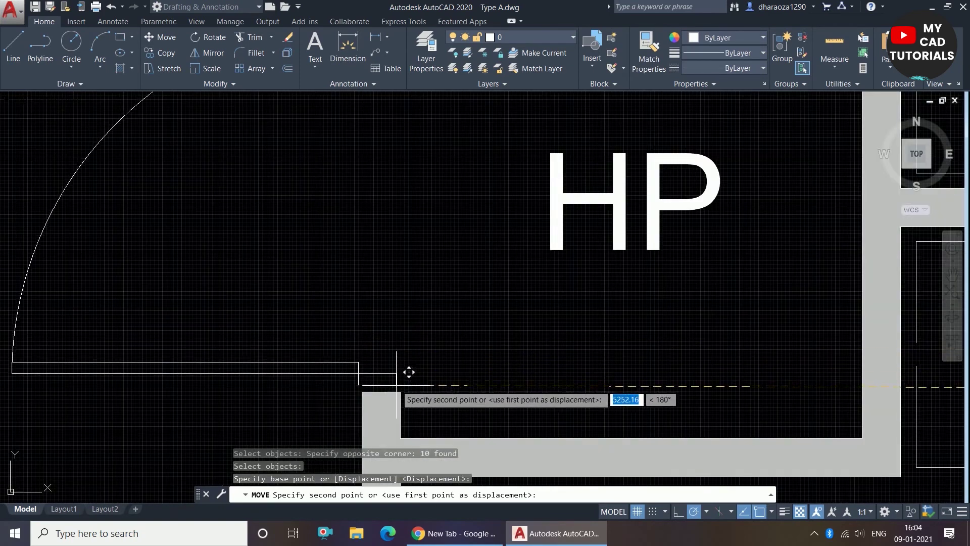
{"action": "scroll", "coordinate": [410, 374], "scroll_direction": "up", "scroll_amount": 2}
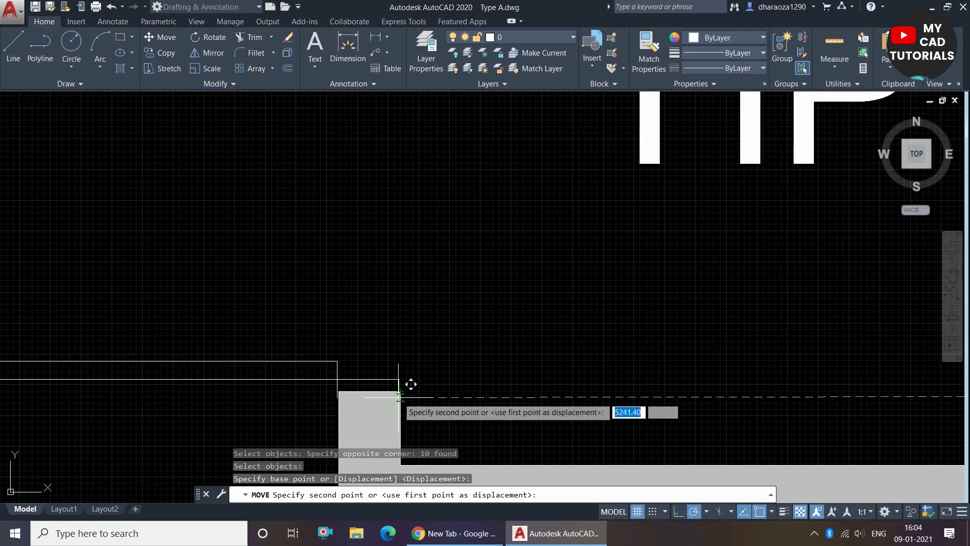
{"action": "left_click", "coordinate": [412, 379]}
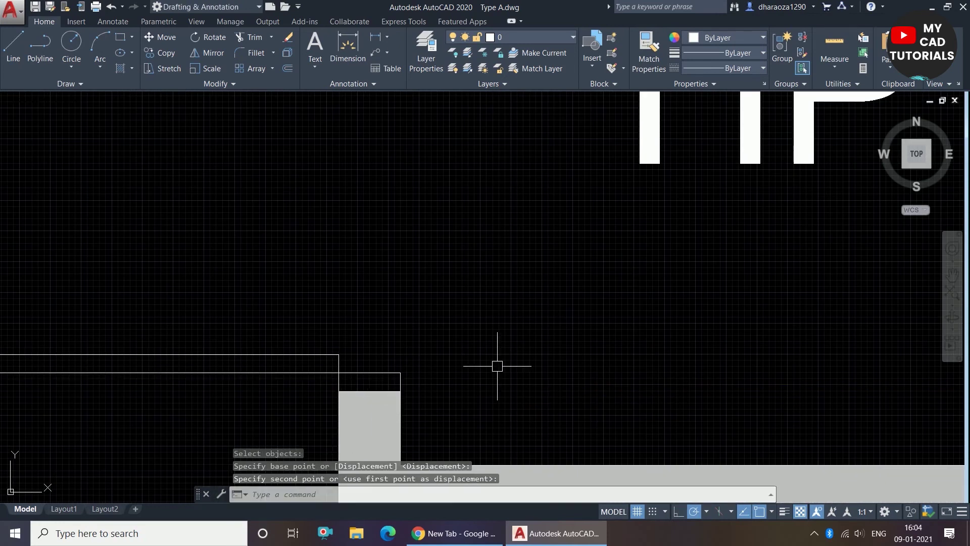
{"action": "scroll", "coordinate": [499, 362], "scroll_direction": "down", "scroll_amount": 3}
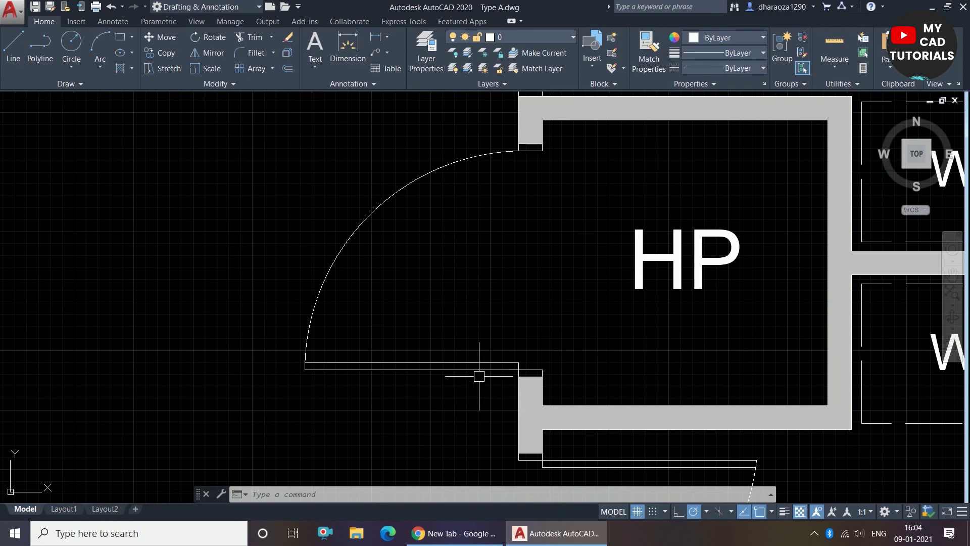
{"action": "scroll", "coordinate": [503, 377], "scroll_direction": "down", "scroll_amount": 2}
{"action": "scroll", "coordinate": [349, 327], "scroll_direction": "down", "scroll_amount": 2}
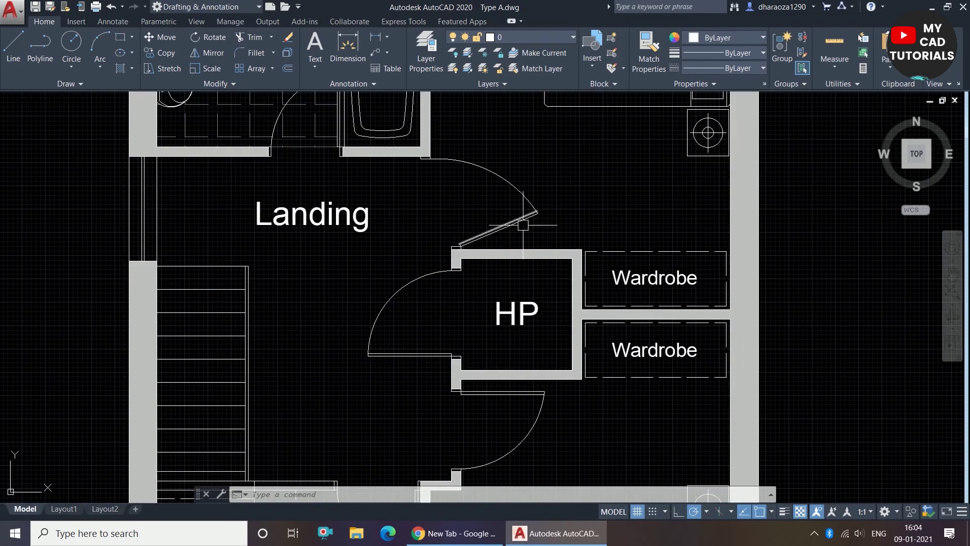
{"action": "scroll", "coordinate": [338, 331], "scroll_direction": "down", "scroll_amount": 2}
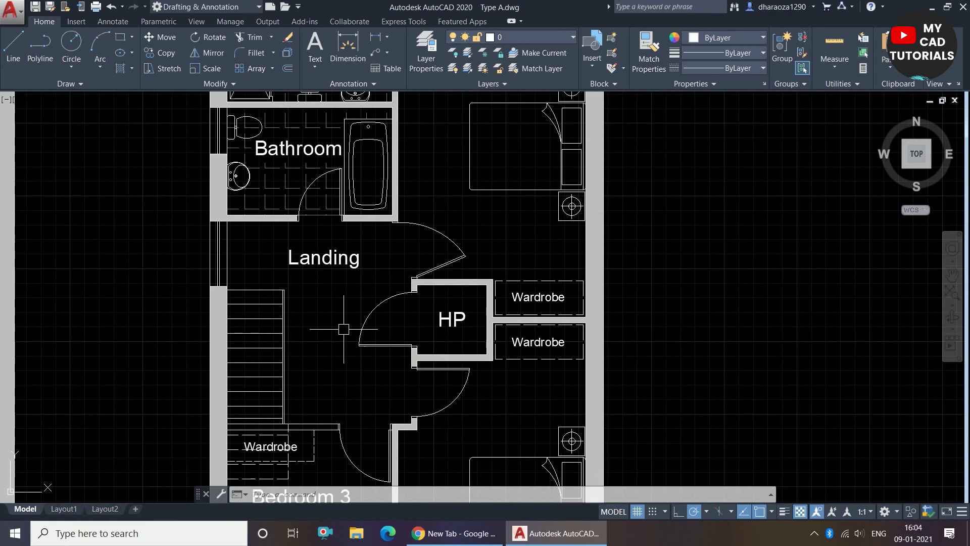
{"action": "scroll", "coordinate": [343, 329], "scroll_direction": "down", "scroll_amount": 6}
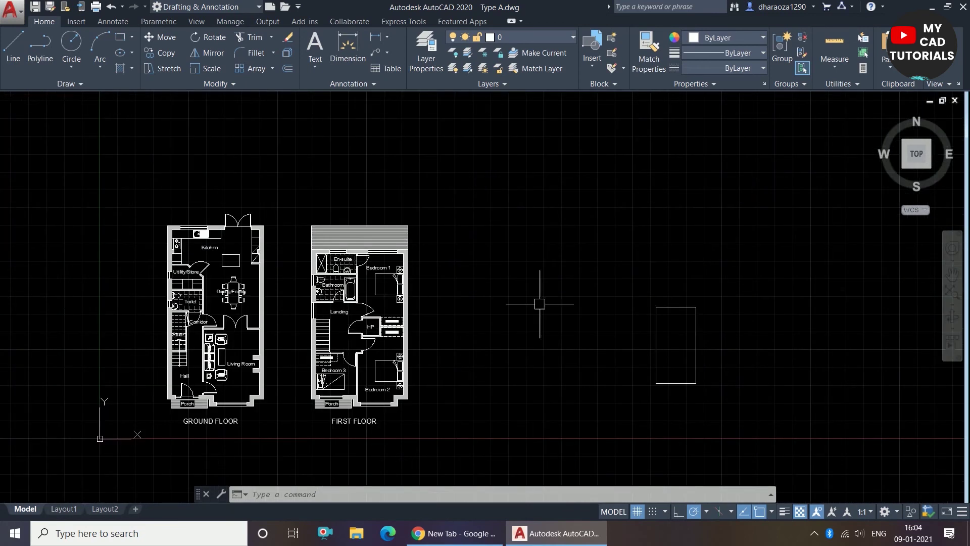
{"action": "scroll", "coordinate": [266, 311], "scroll_direction": "up", "scroll_amount": 4}
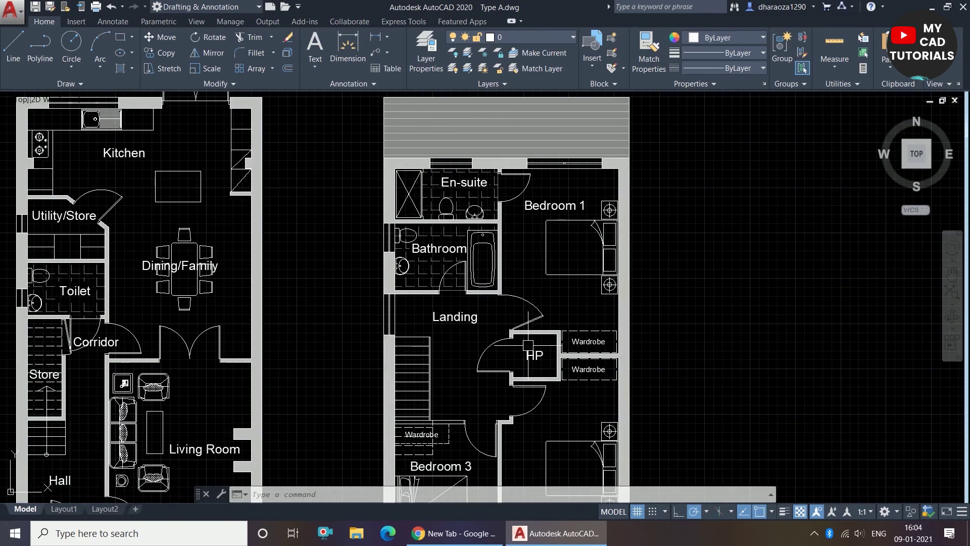
{"action": "scroll", "coordinate": [528, 352], "scroll_direction": "up", "scroll_amount": 4}
{"action": "scroll", "coordinate": [525, 357], "scroll_direction": "up", "scroll_amount": 2}
{"action": "scroll", "coordinate": [493, 337], "scroll_direction": "down", "scroll_amount": 3}
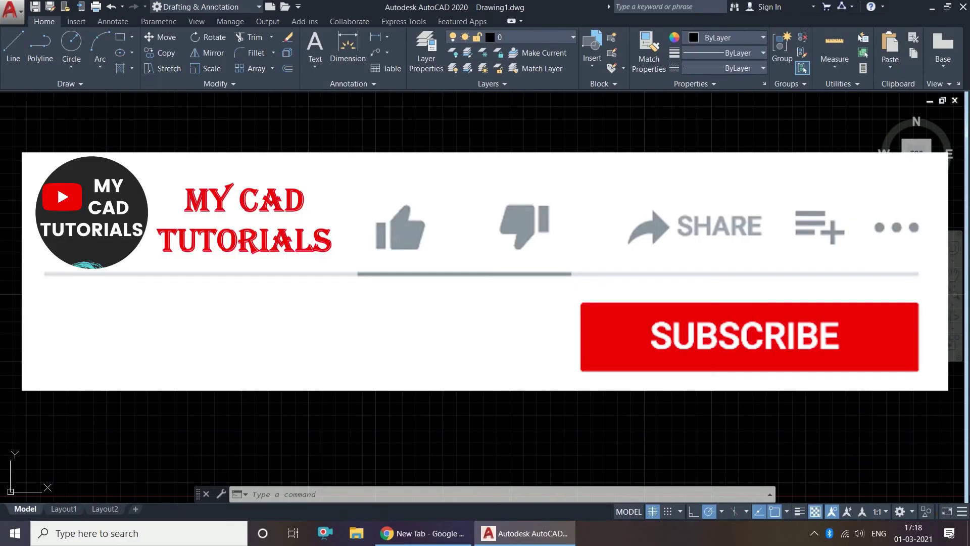